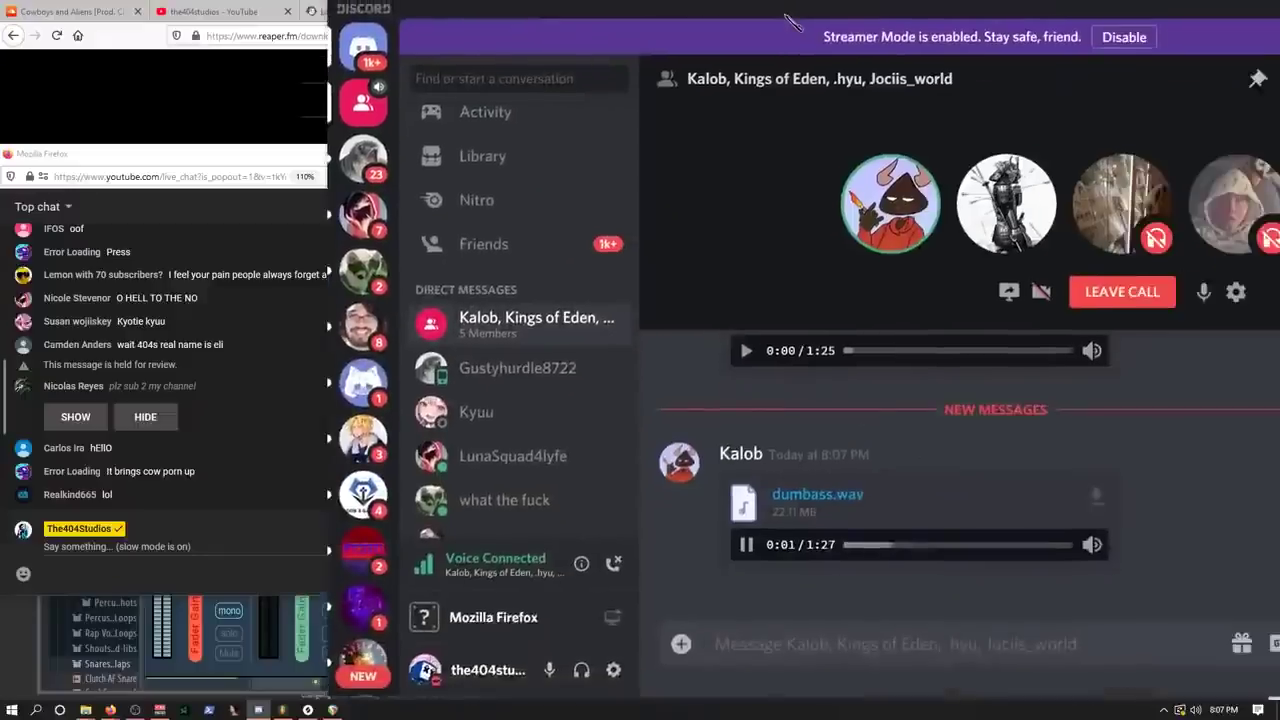
Move the Discord window aside to uncover the YouTube live chat and bring the chat to the front
drag(790, 20, 460, 35)
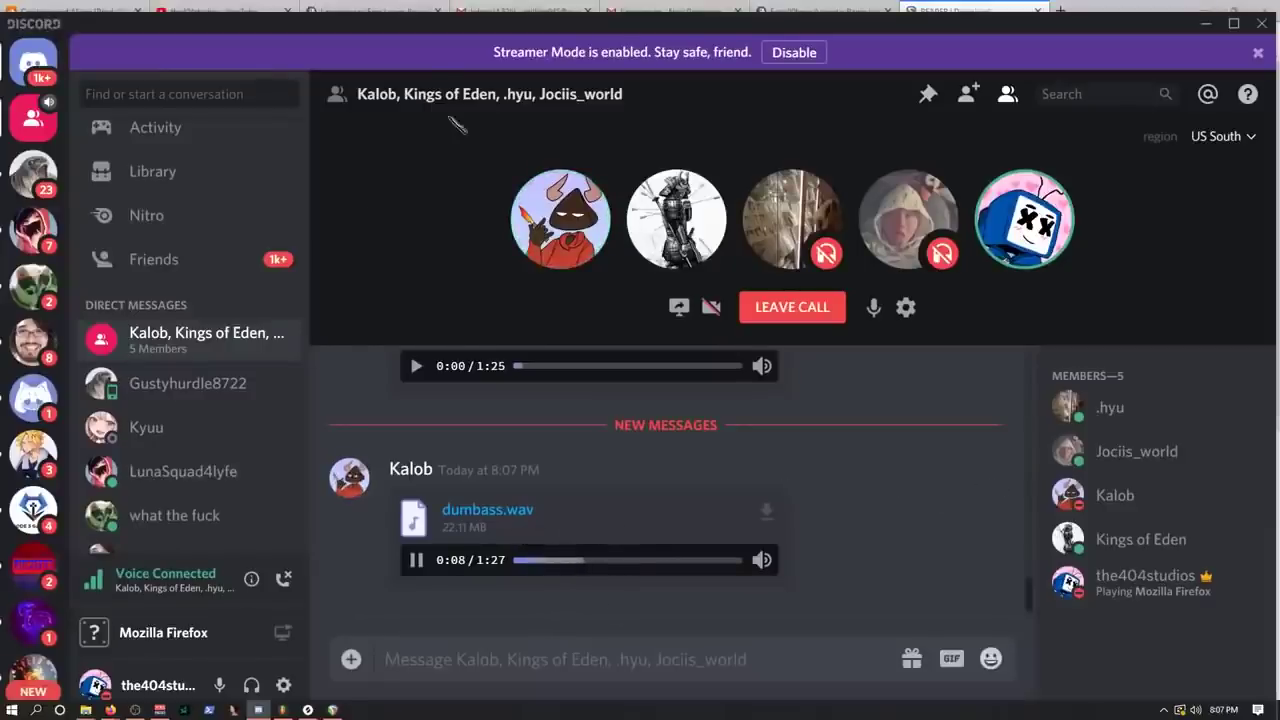
drag(434, 33, 634, 20)
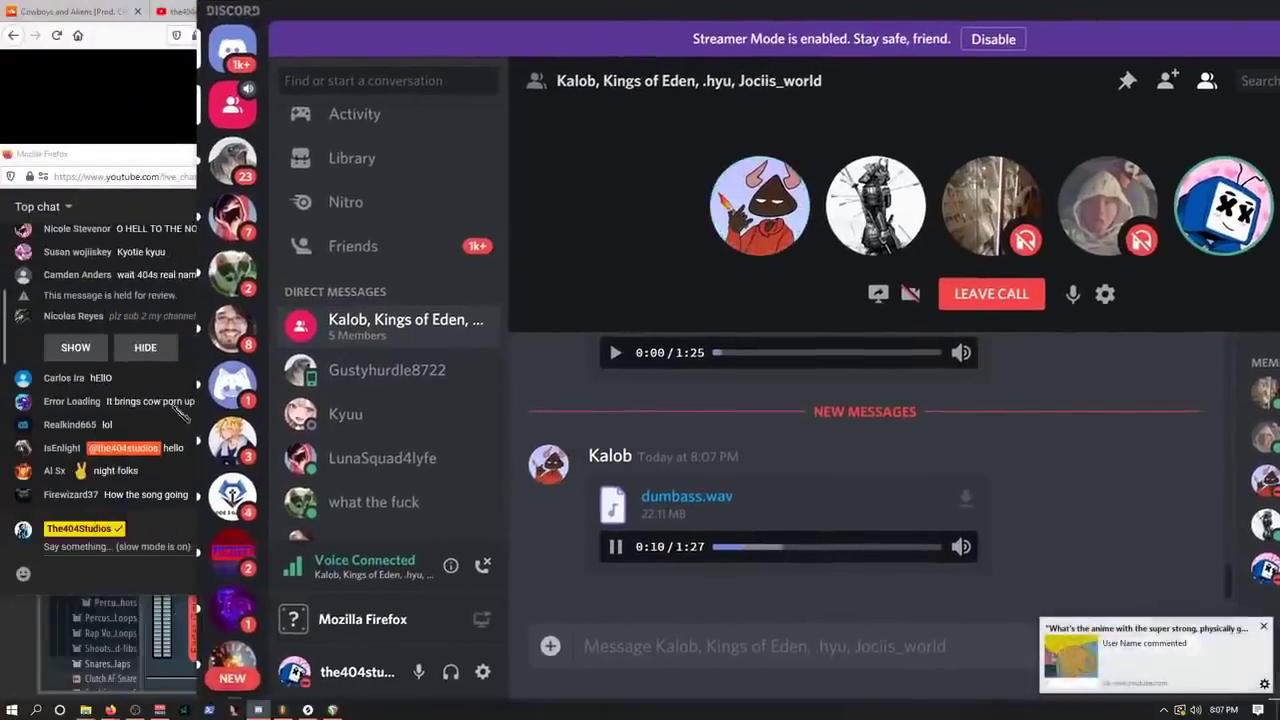
click(198, 400)
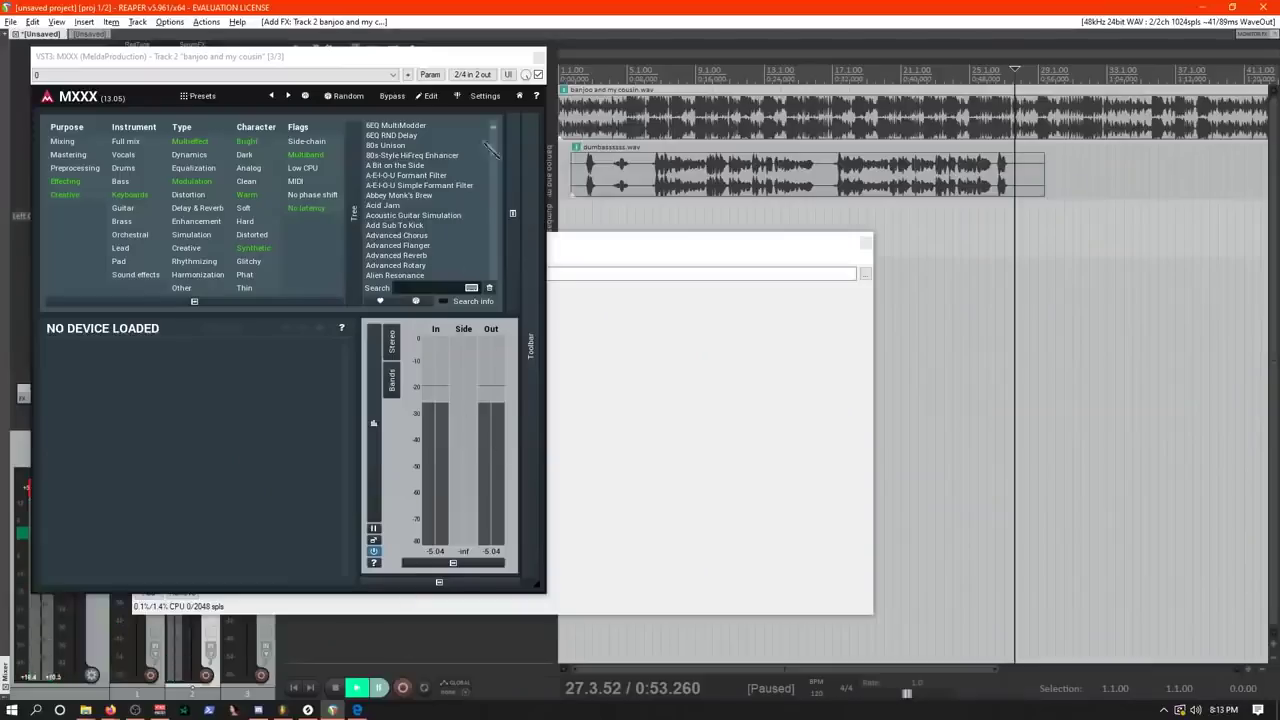
Look through the MXXX device preset list for the effect on track 2
key(Home)
mouse_move(493, 128)
mouse_down()
mouse_move(490, 218)
mouse_move(491, 122)
mouse_up()
scroll(481, 205, down, 5)
scroll(466, 224, down, 10)
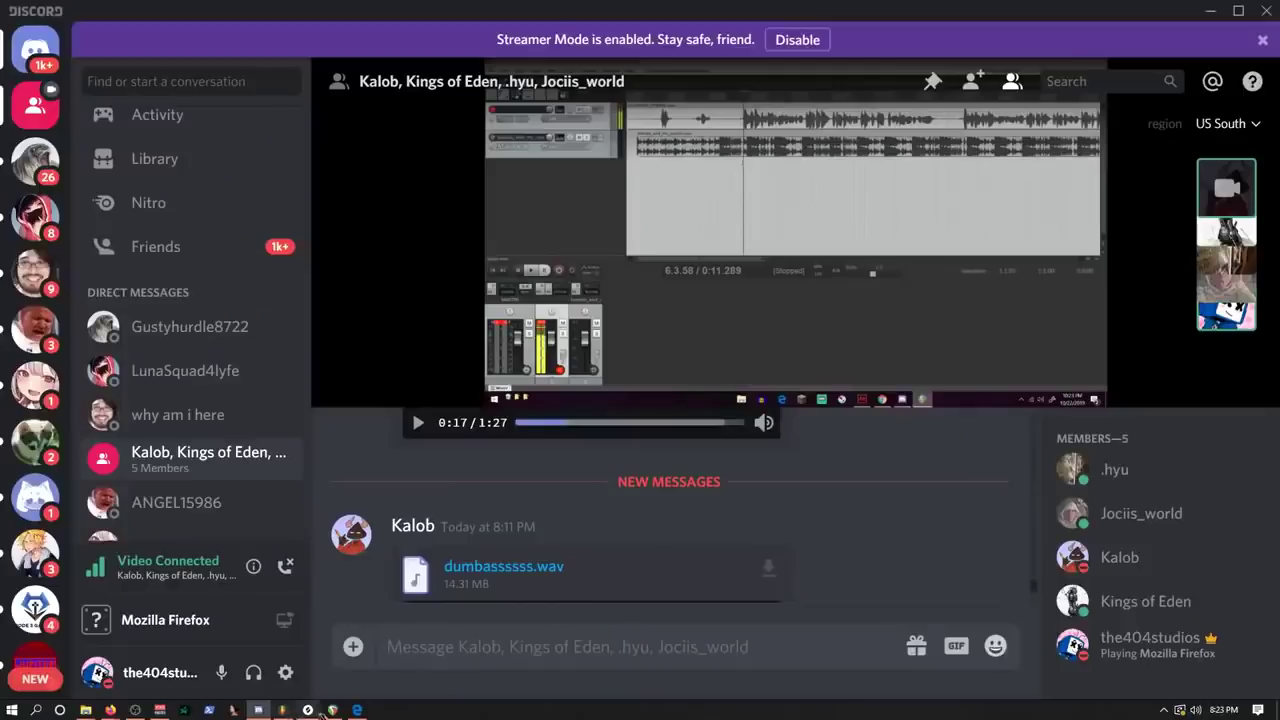
Switch to REAPER and reposition its window to compare the project with the screen shared in the Discord call
click(330, 710)
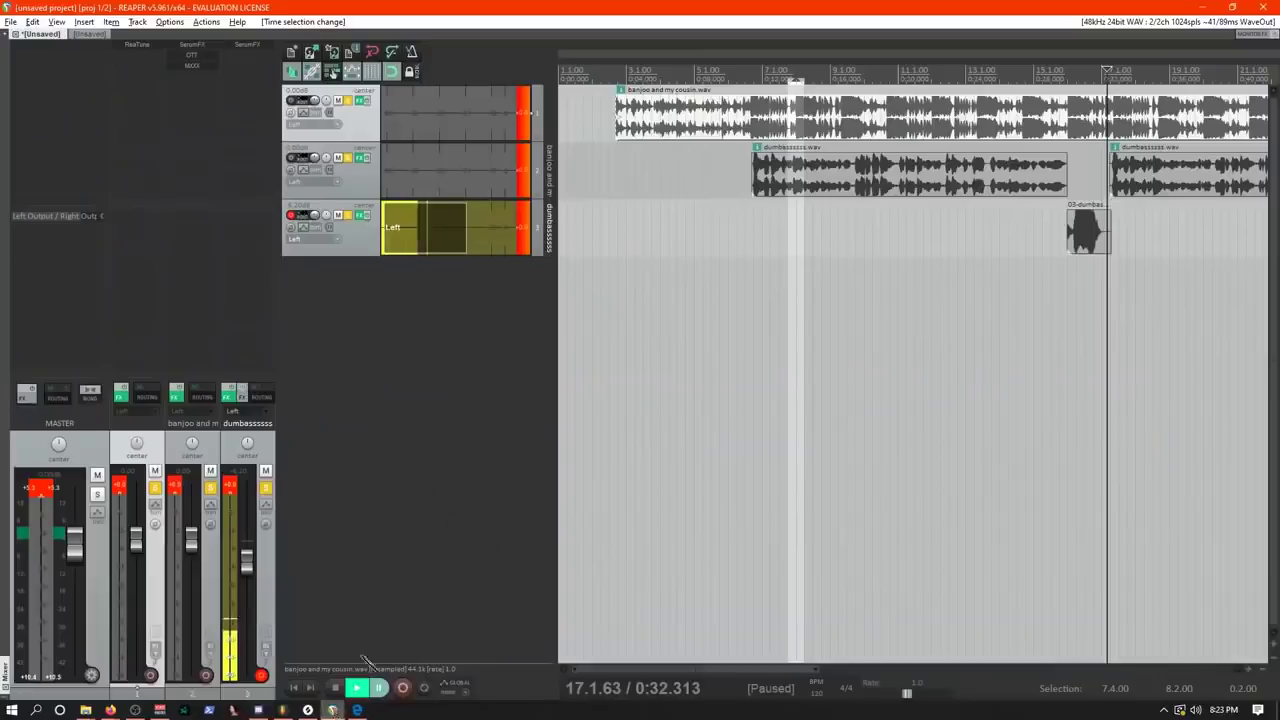
drag(715, 8, 715, 255)
click(330, 710)
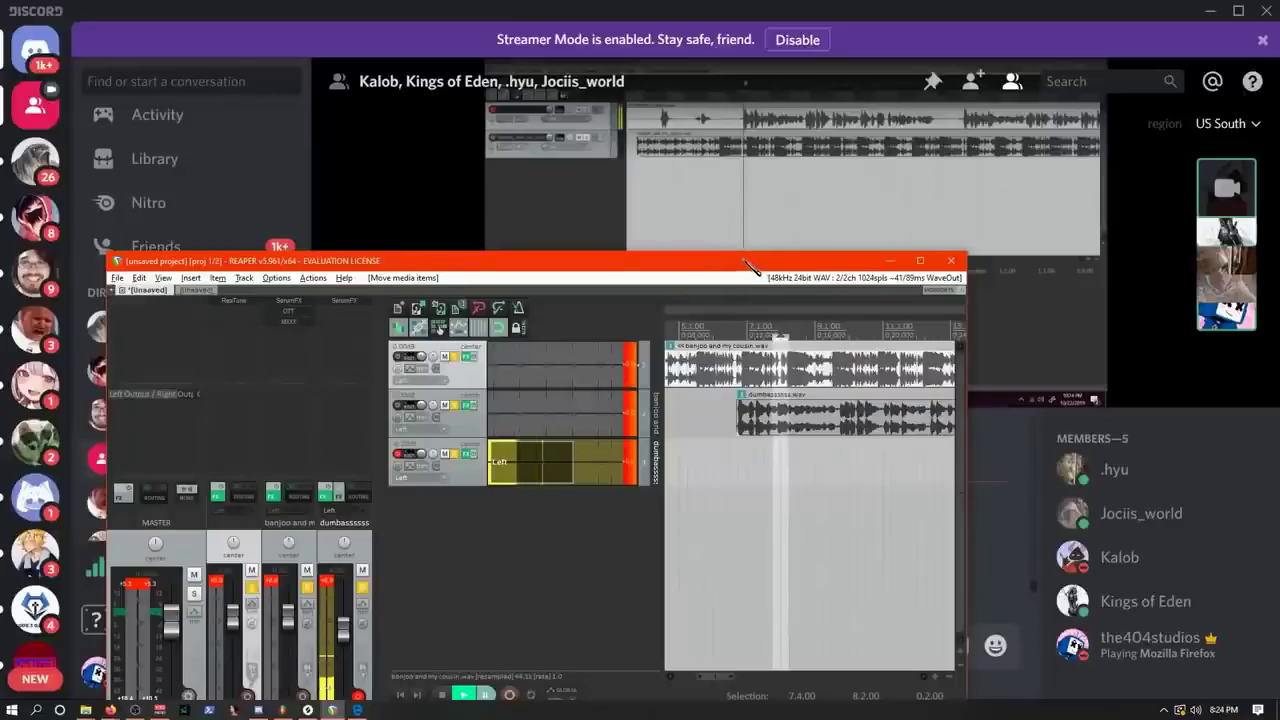
drag(750, 268, 726, 149)
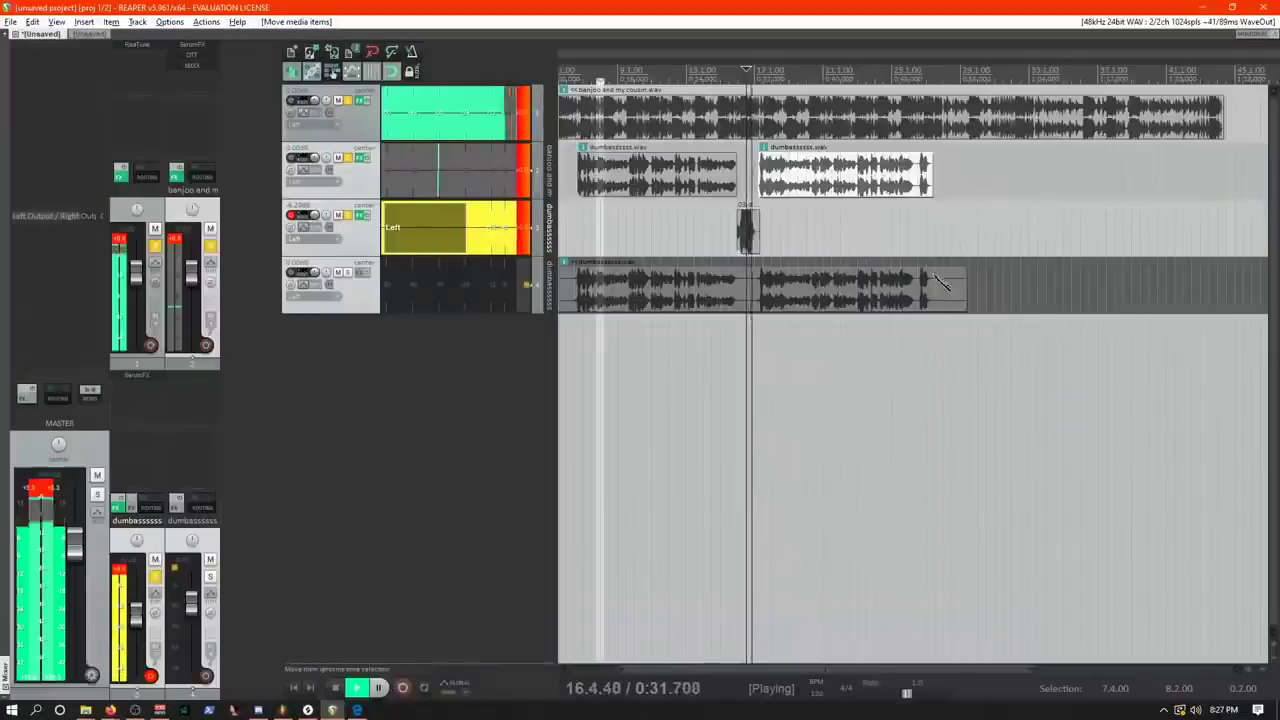
Examine the short recorded clip between the two vocal clips during playback and pause the project
scroll(1000, 302, up, 2)
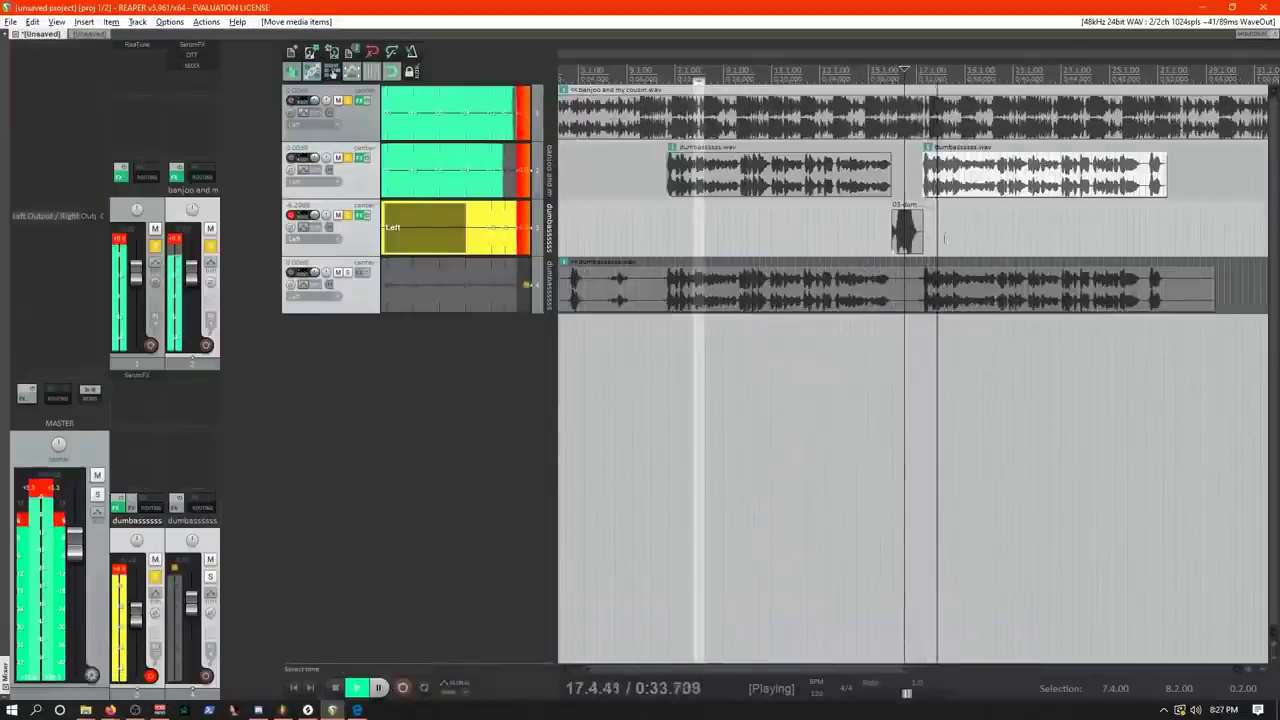
scroll(1000, 302, up, 3)
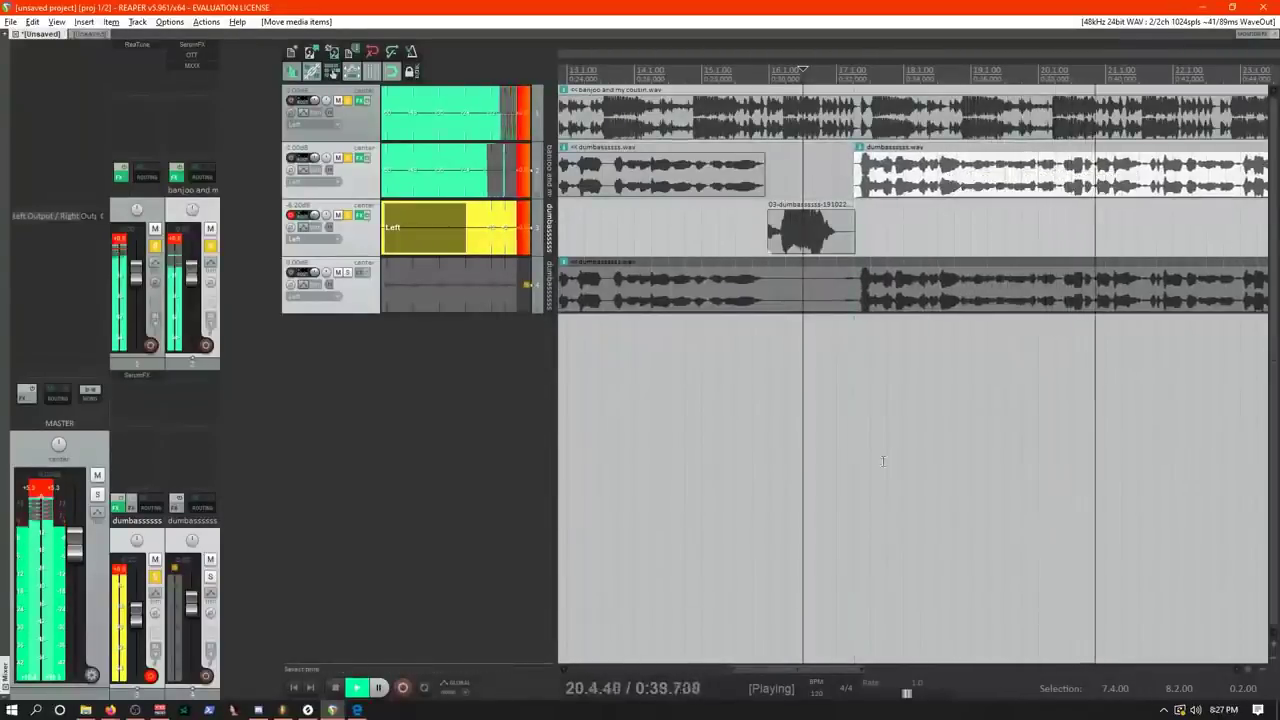
drag(826, 674, 926, 706)
click(380, 688)
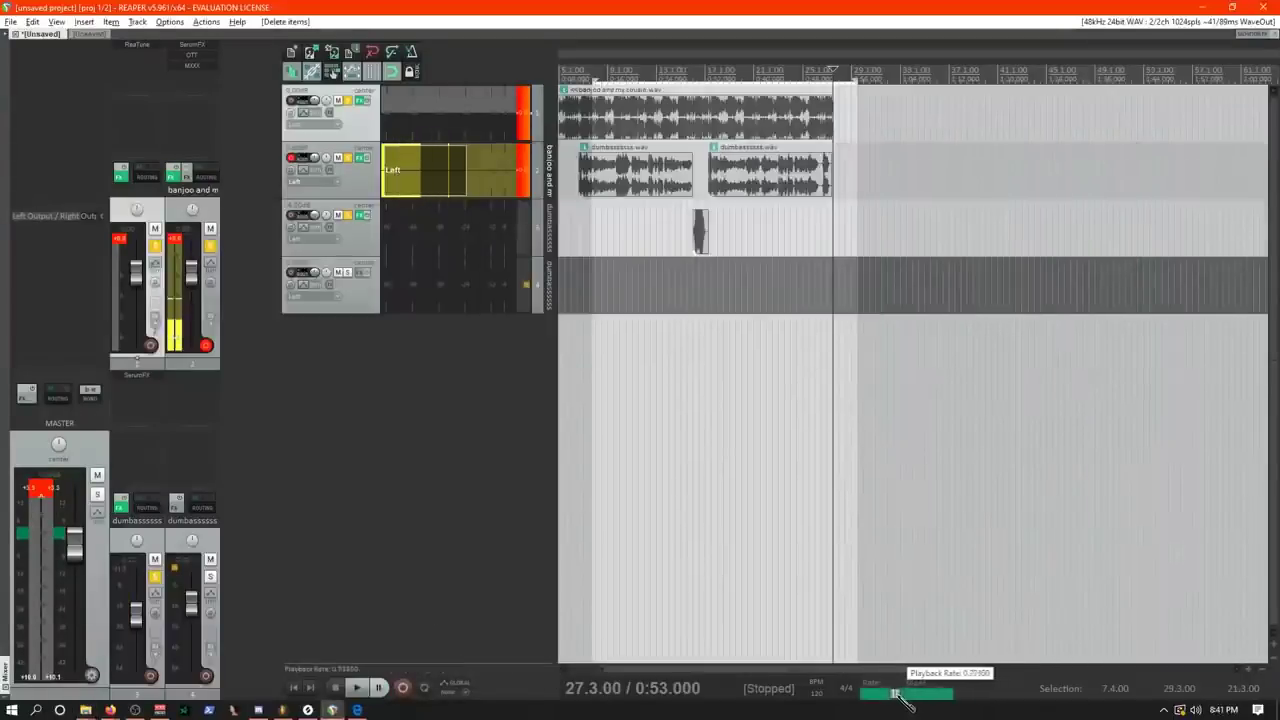
Try a playback rate of about 0.74 and place the edit cursor near the start of the timeline
click(898, 693)
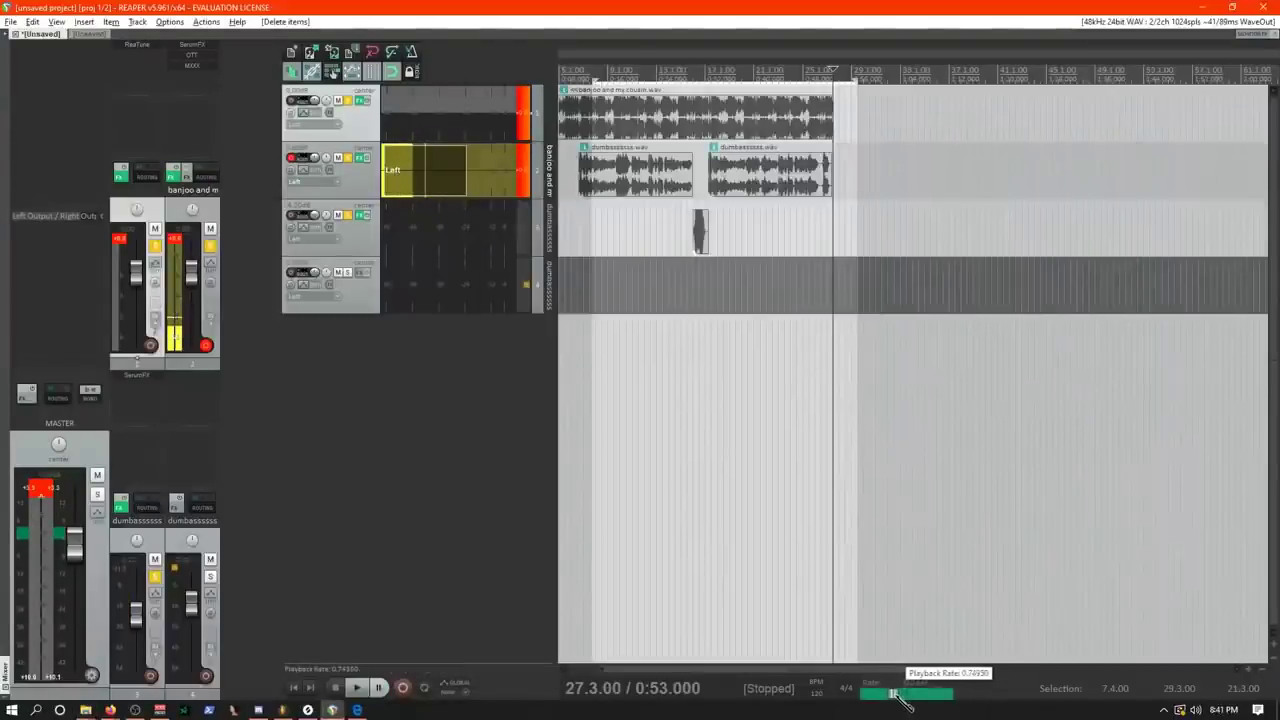
click(588, 62)
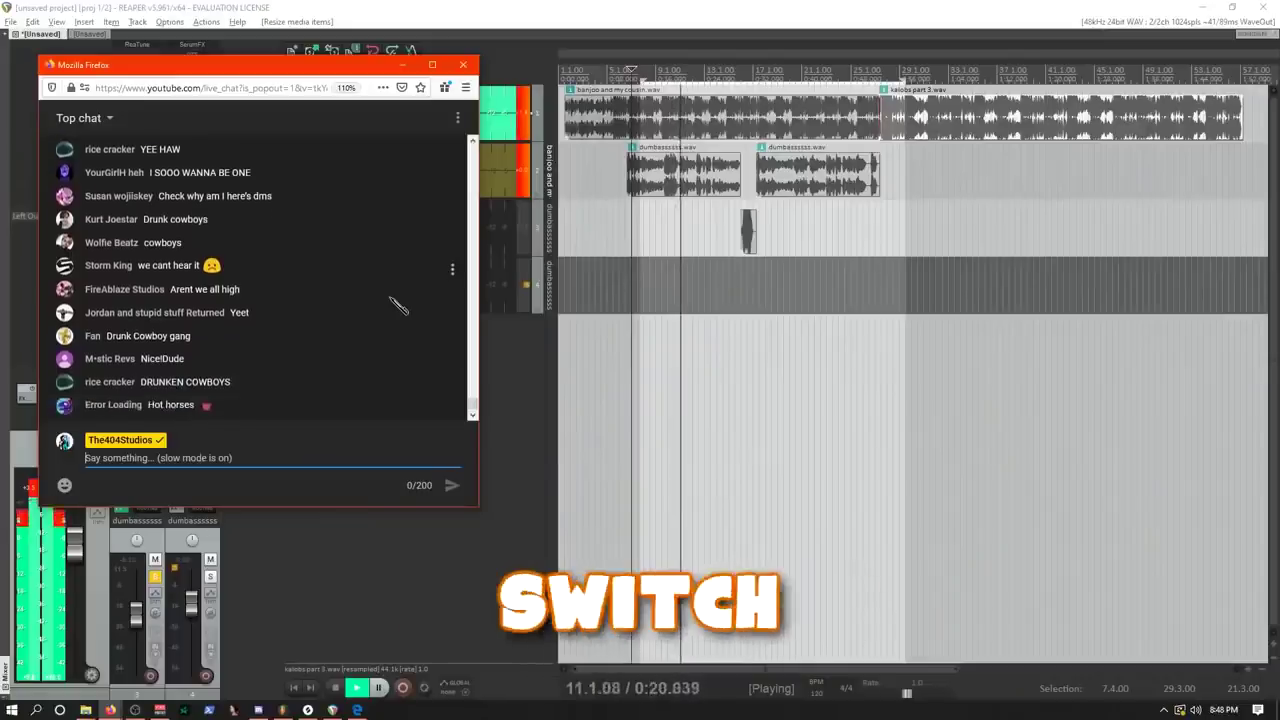
Delete the short recorded clip on the third track
click(752, 238)
key(Delete)
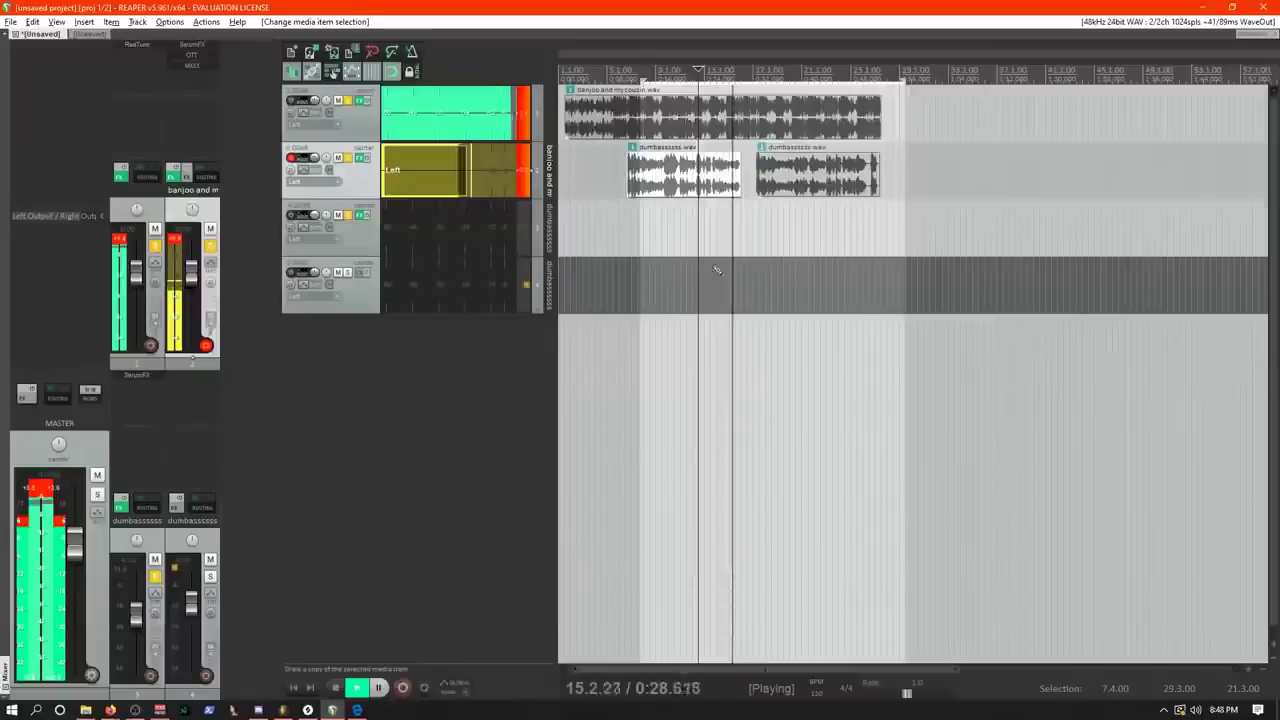
Copy the second vocal clip on track 2 and paste it at 29.3.00, the end of the time selection
right_click(800, 178)
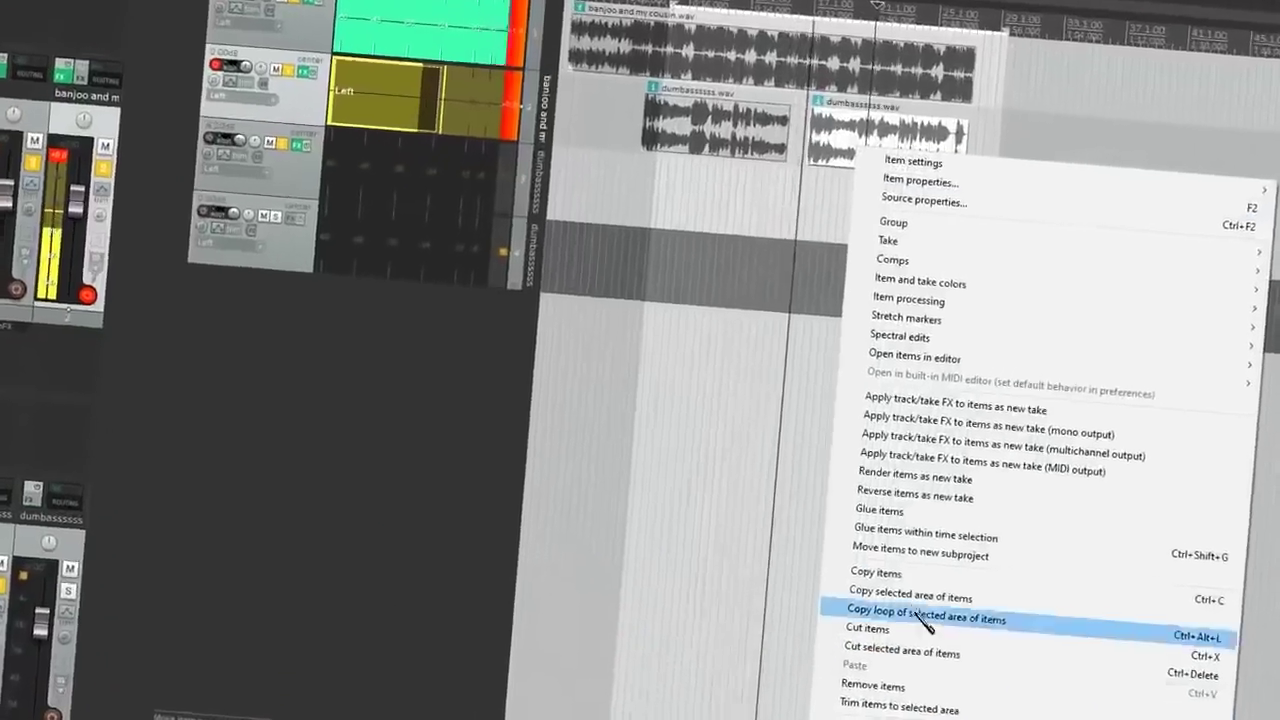
click(876, 573)
right_click(1020, 136)
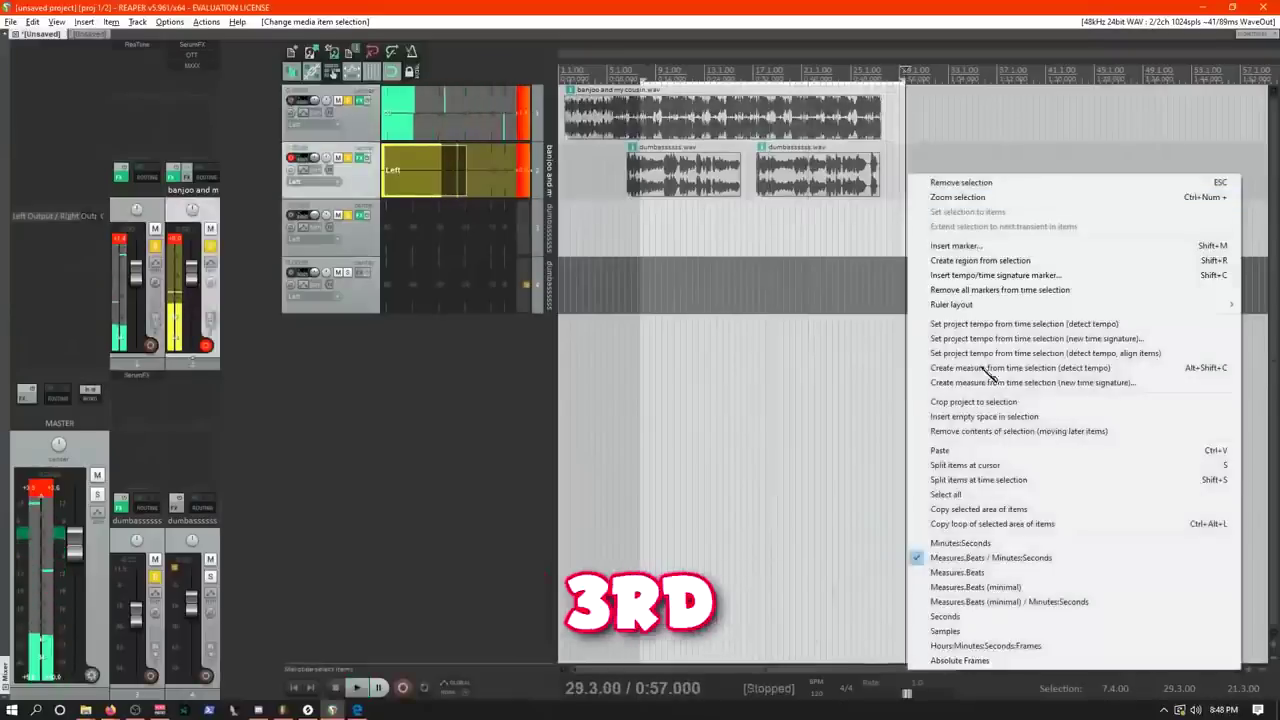
click(998, 450)
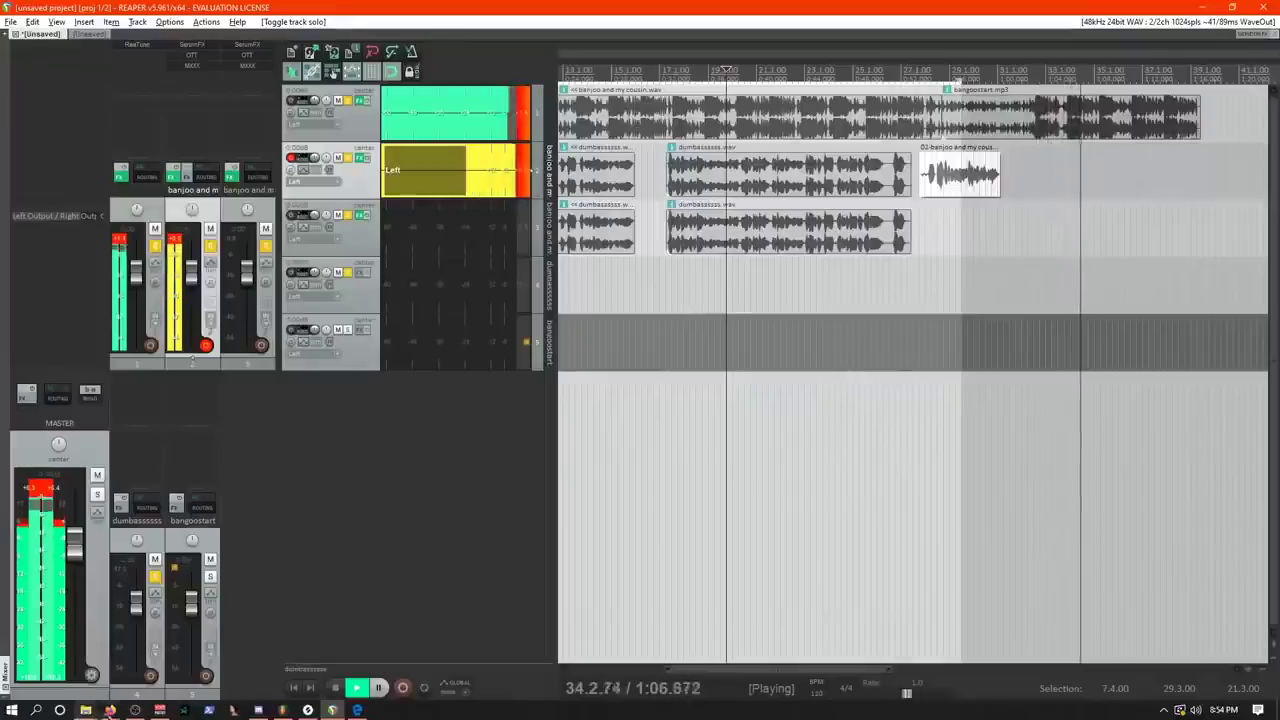
Switch to the YouTube live chat in Firefox and read the viewers' reactions to the song
click(110, 710)
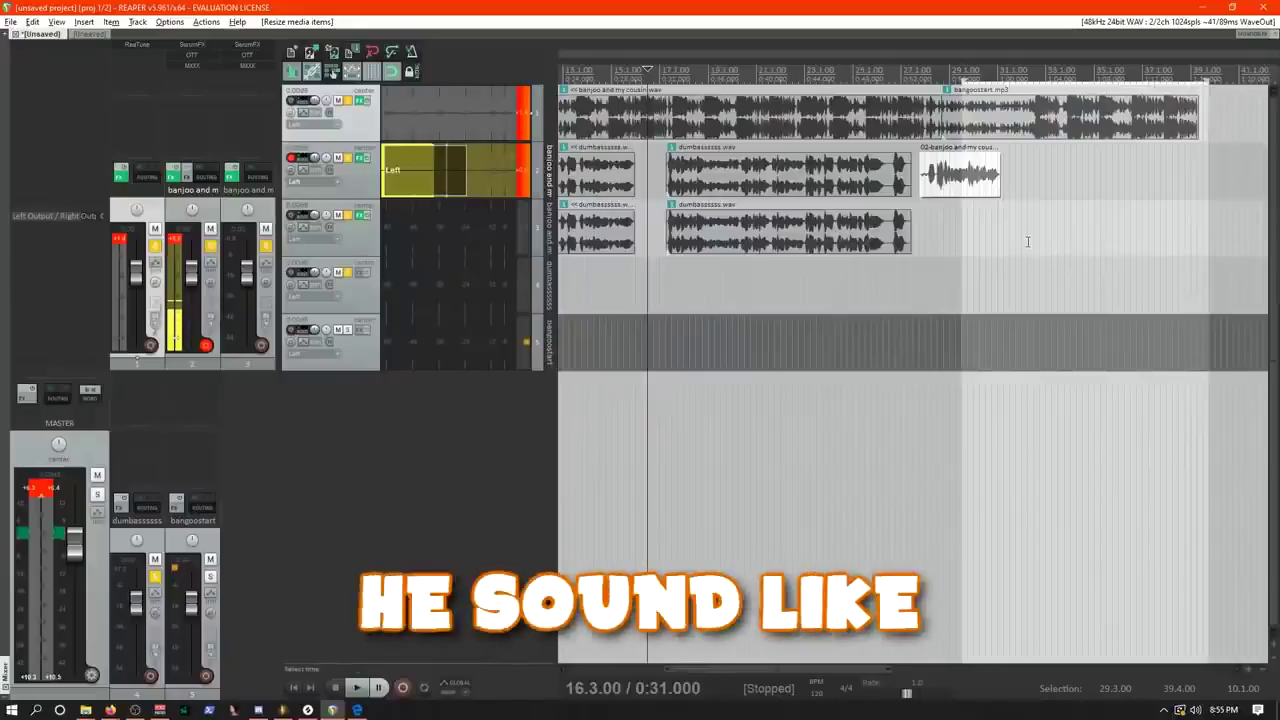
scroll(850, 380, down, 3)
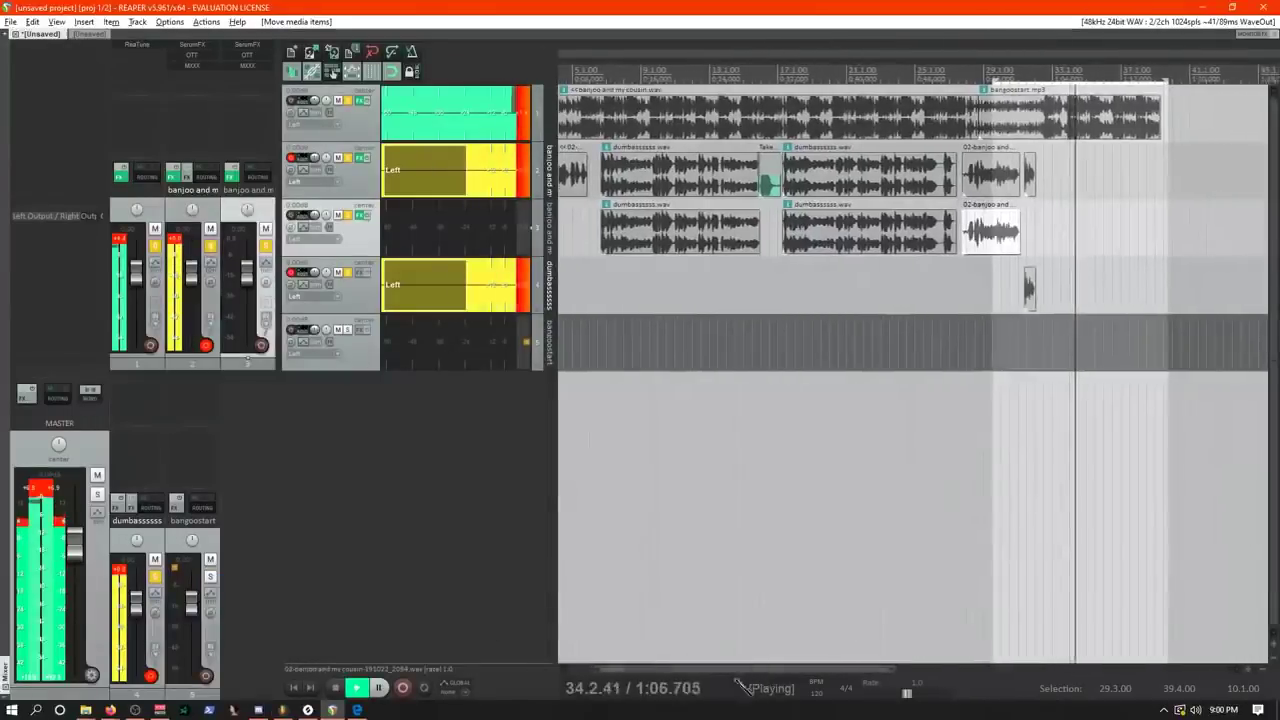
click(60, 650)
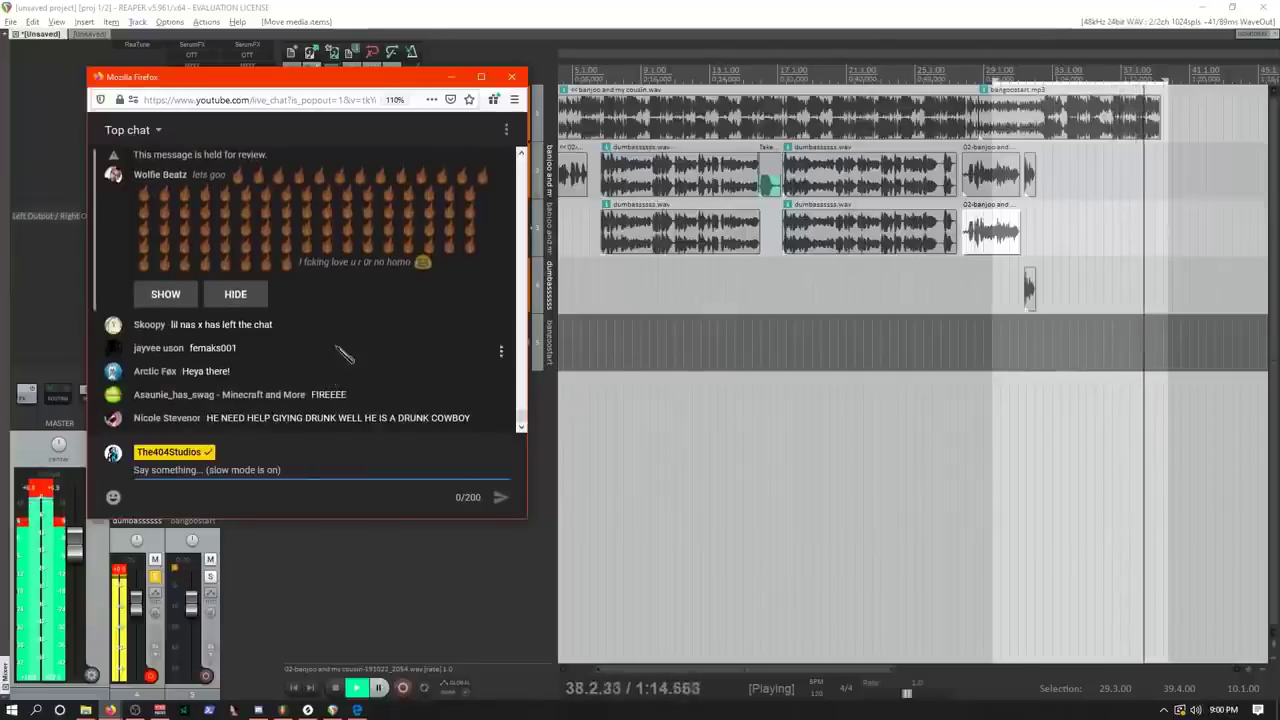
key(space)
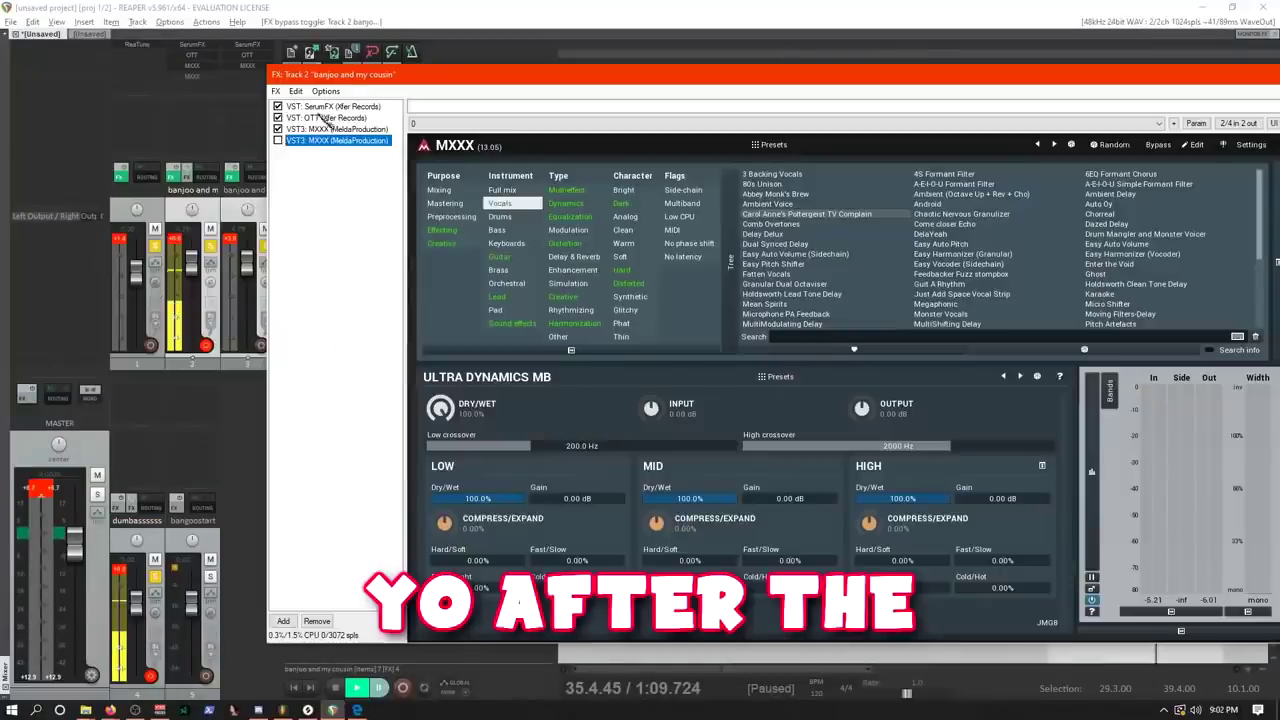
Open the plugin browser from track 2's effects chain and select Ozone 8
drag(386, 57, 279, 125)
right_click(307, 242)
click(340, 252)
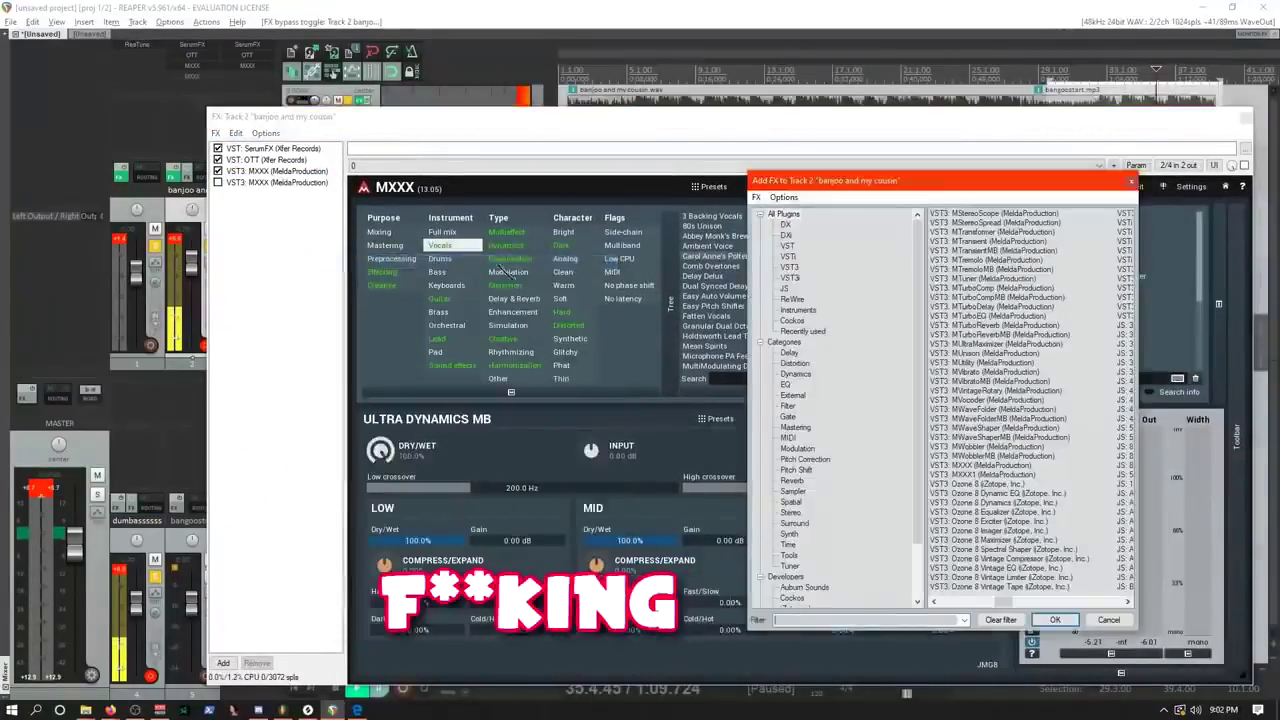
click(1000, 484)
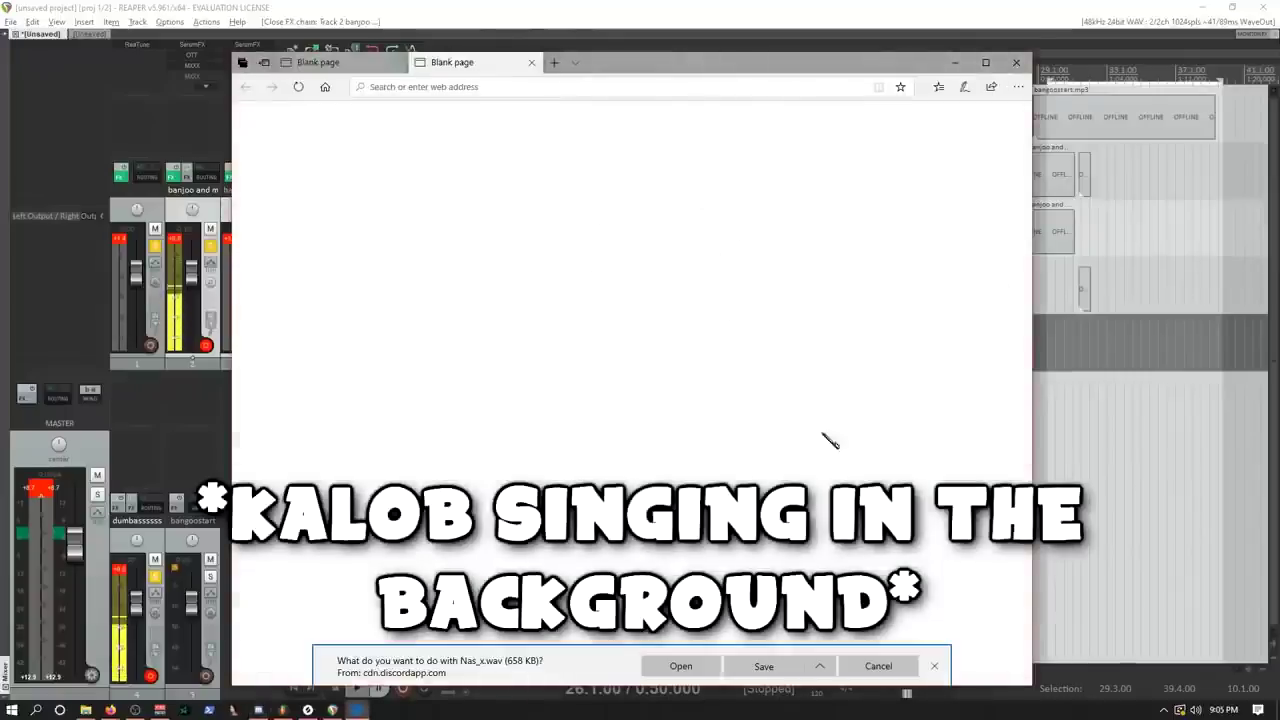
Save Nas_x.wav, show it in the Downloads folder, and clear the browser window out of the way
click(763, 665)
click(800, 666)
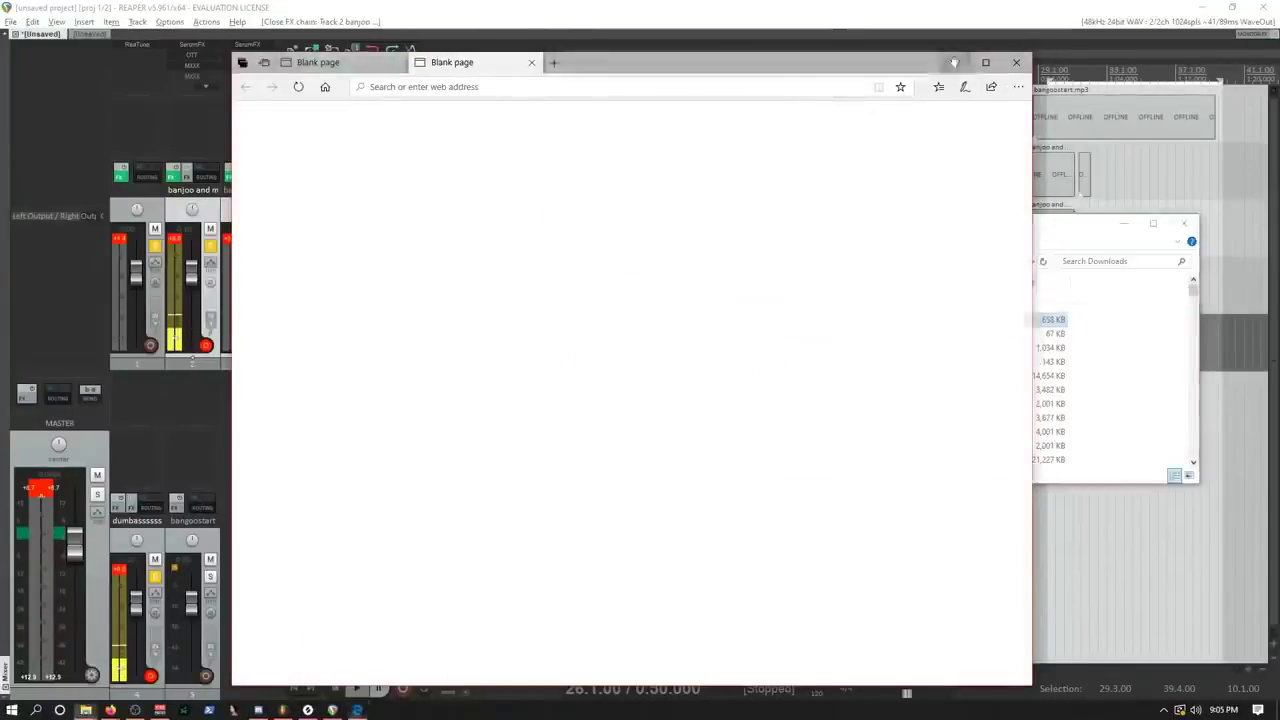
click(1016, 62)
drag(785, 218, 967, 281)
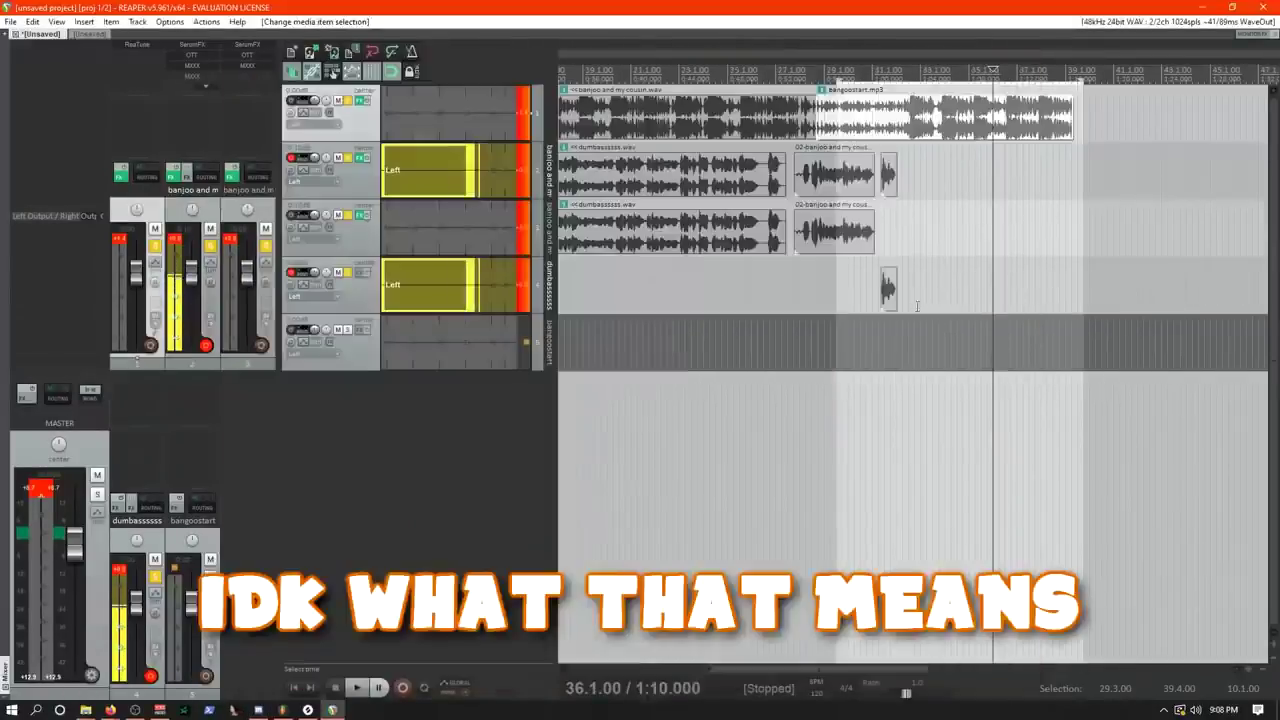
Add banjoo.mp3 from Downloads to the first track and shift it back to meet the end of the banjoo and my cousin.wav clip
drag(889, 383, 925, 138)
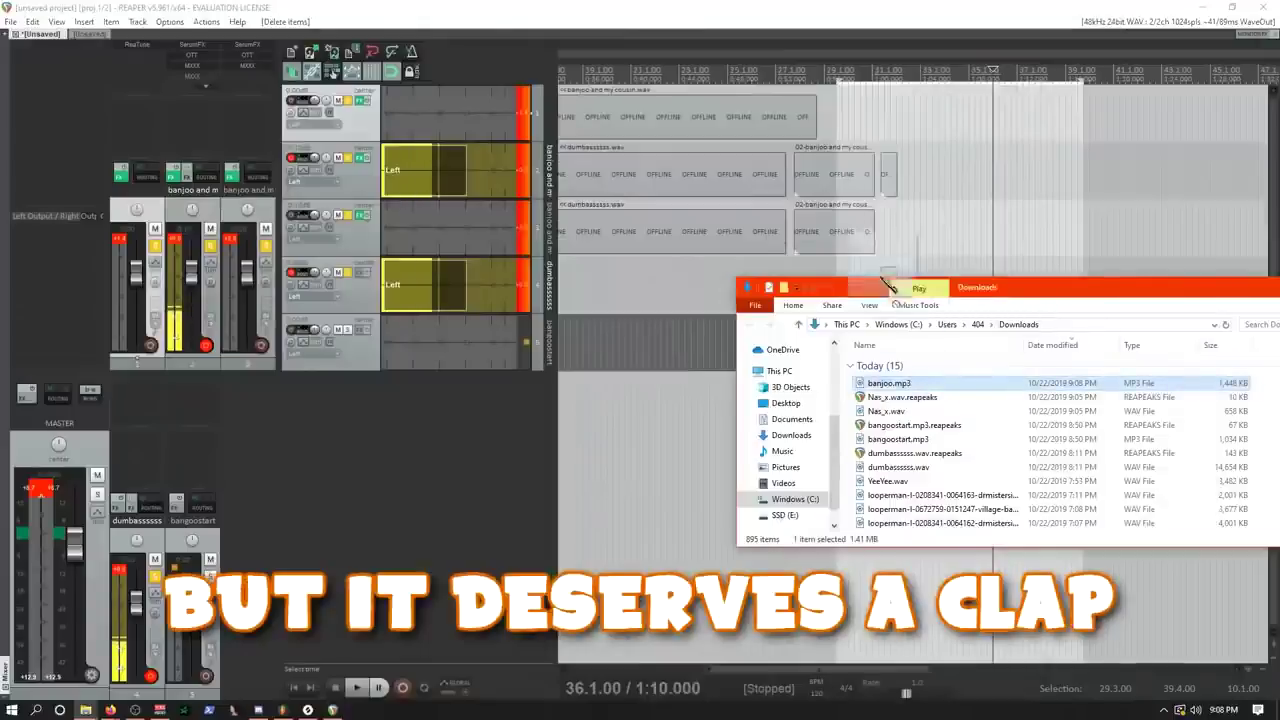
scroll(941, 128, up, 3)
drag(721, 116, 712, 74)
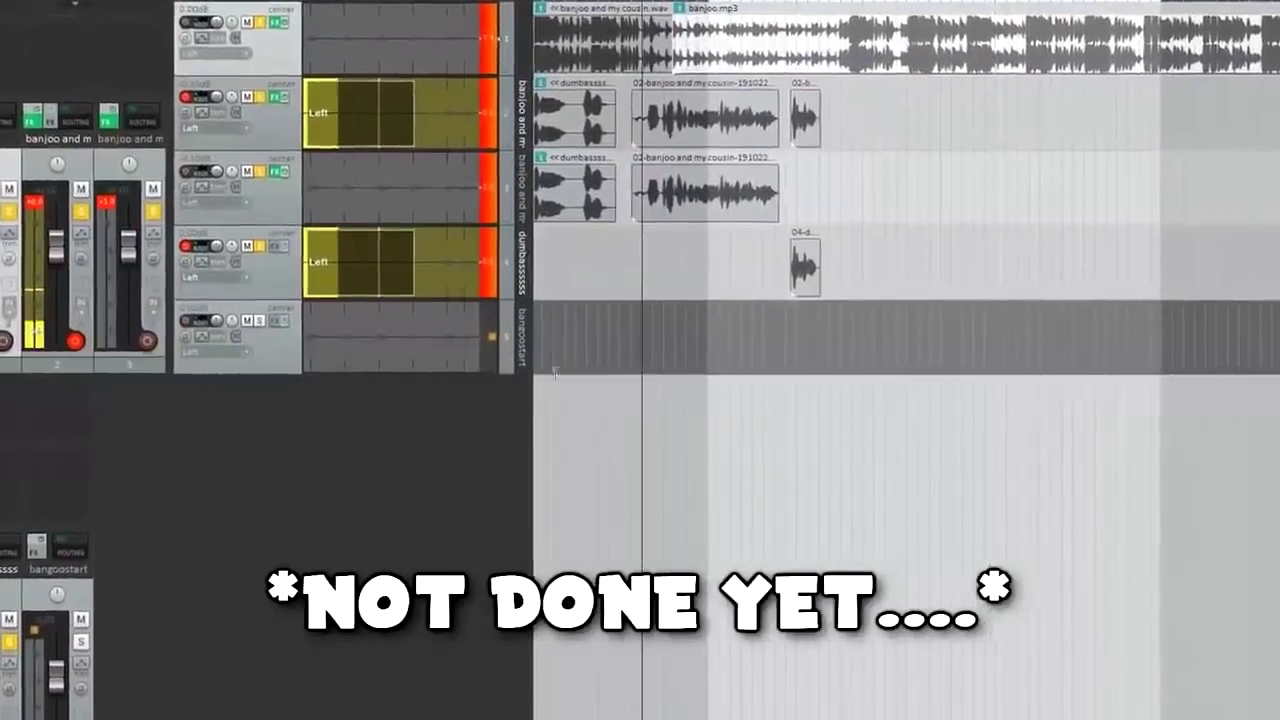